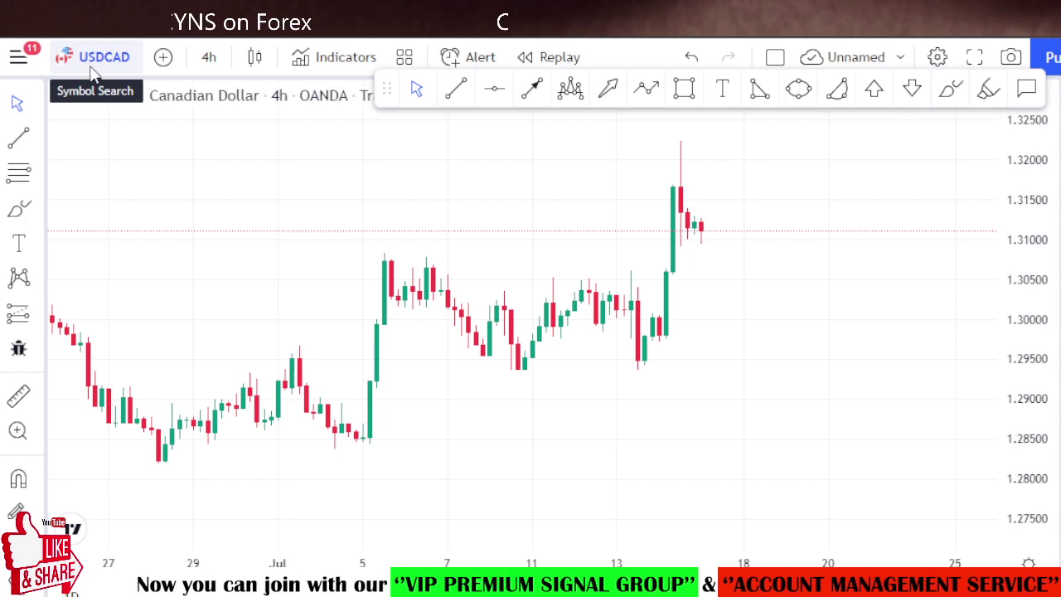
Step: Keep the USDCAD chart on 4 hours, recentre the candles and stretch the price scale taller
{"action": "left_click", "coordinate": [210, 61]}
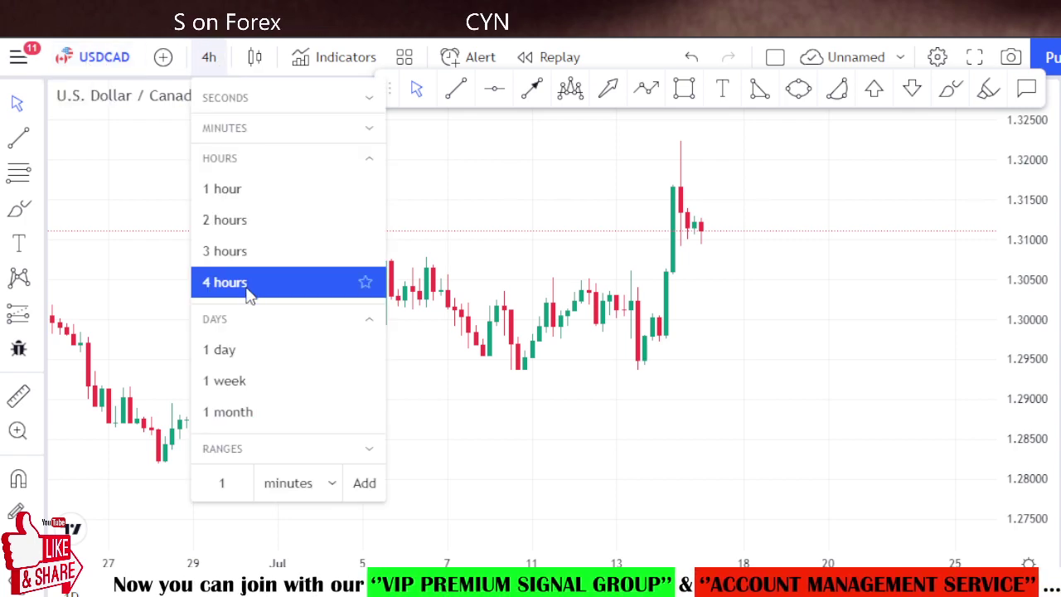
{"action": "left_click", "coordinate": [249, 292]}
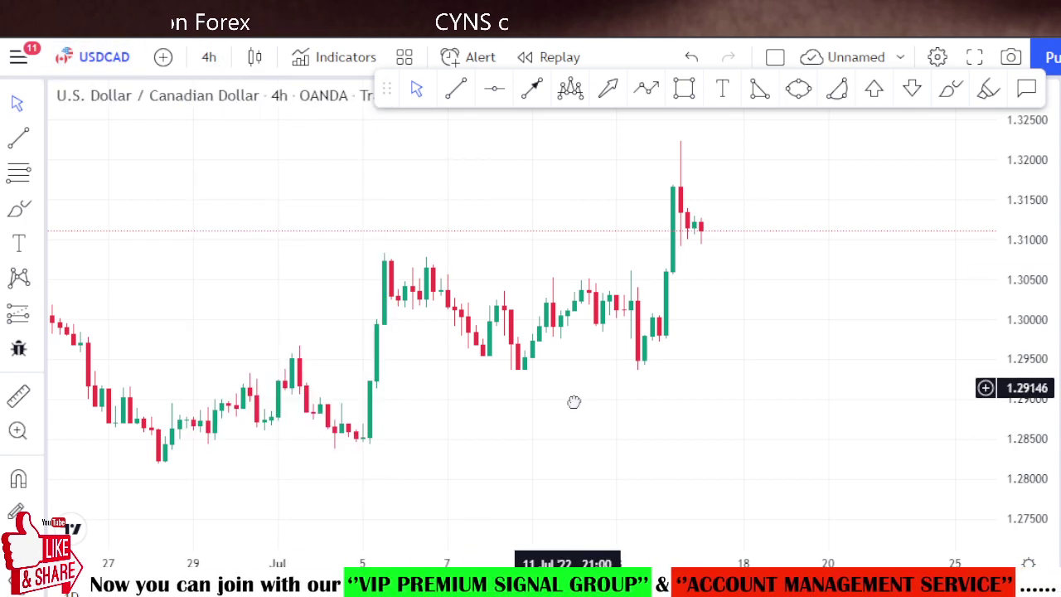
{"action": "left_click_drag", "start_coordinate": [574, 401], "coordinate": [585, 436]}
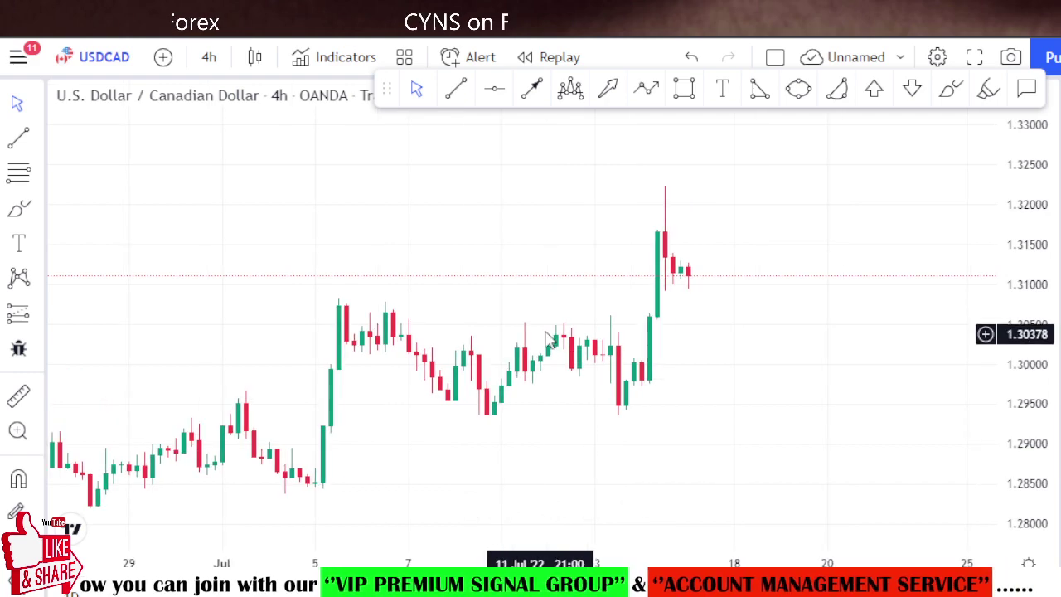
{"action": "left_click_drag", "start_coordinate": [1029, 448], "coordinate": [1036, 416]}
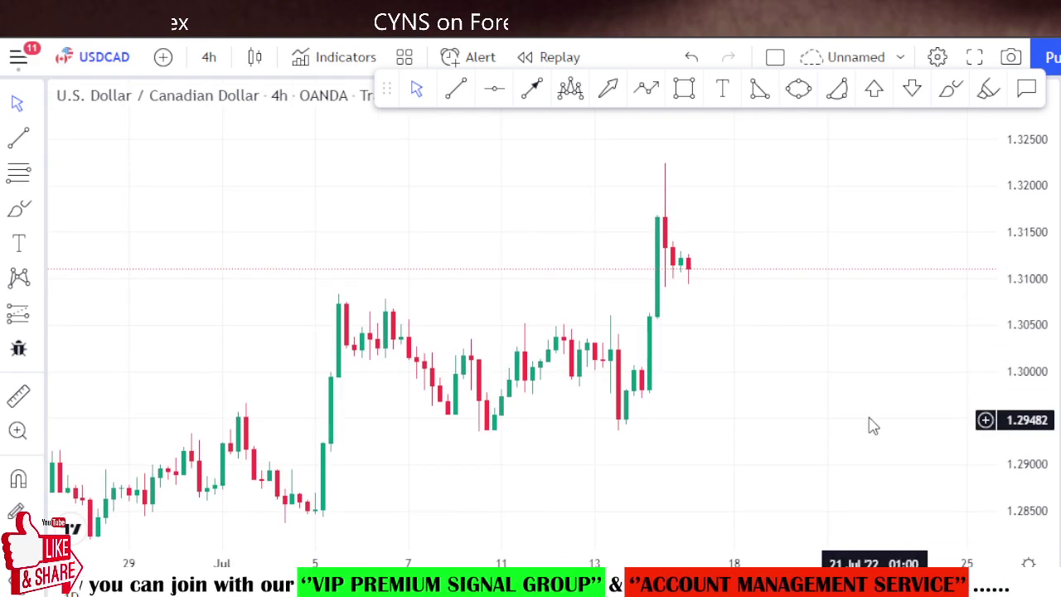
{"action": "left_click_drag", "start_coordinate": [873, 425], "coordinate": [881, 370]}
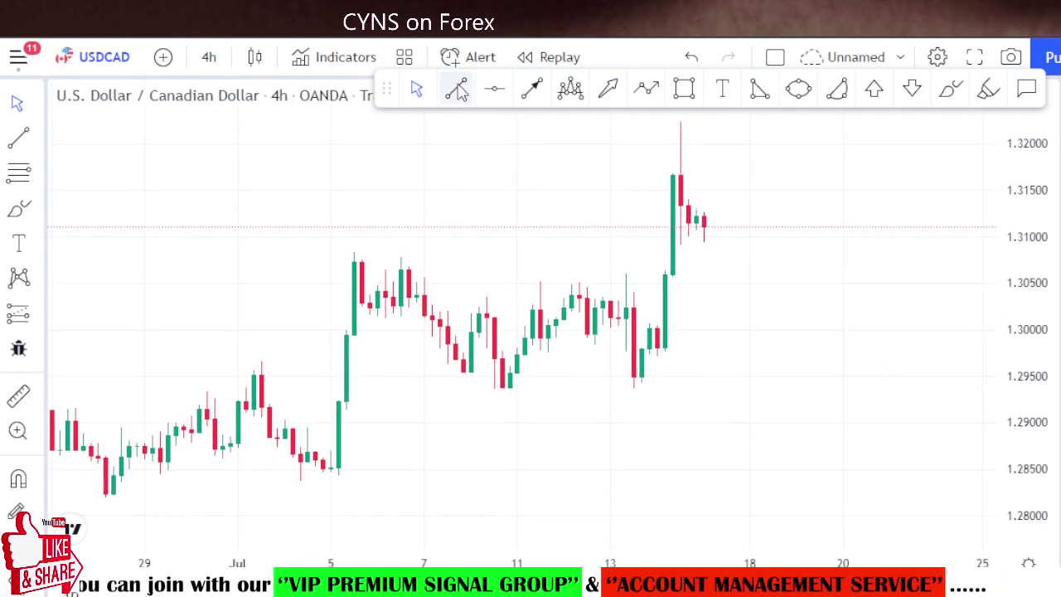
Step: Draw a descending trend line from the early-July high near 1.308 and a rising one along the lows near 1.292
{"action": "left_click", "coordinate": [331, 257]}
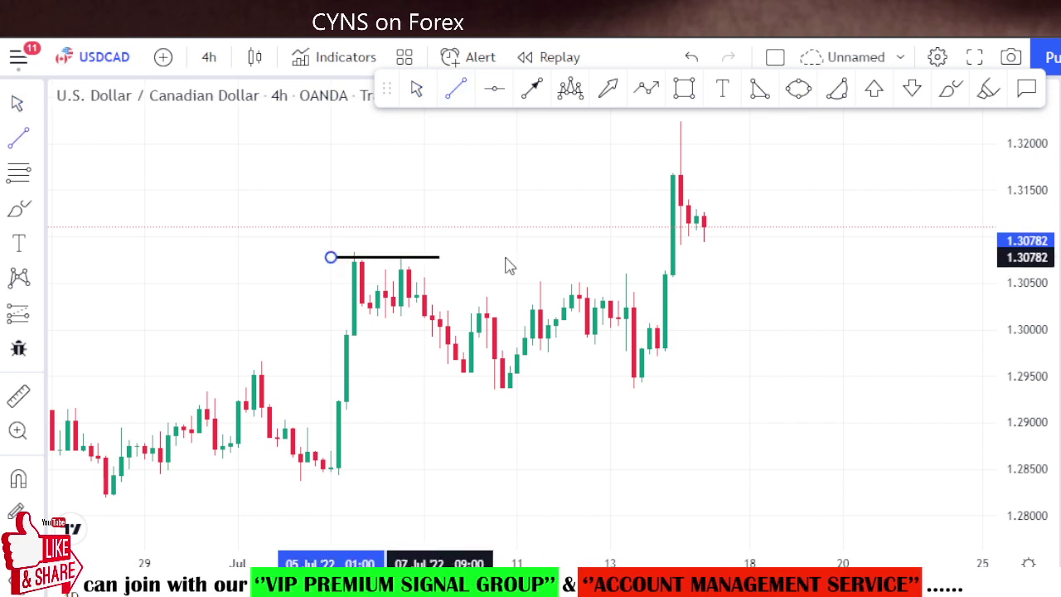
{"action": "left_click", "coordinate": [743, 288]}
{"action": "left_click", "coordinate": [472, 207]}
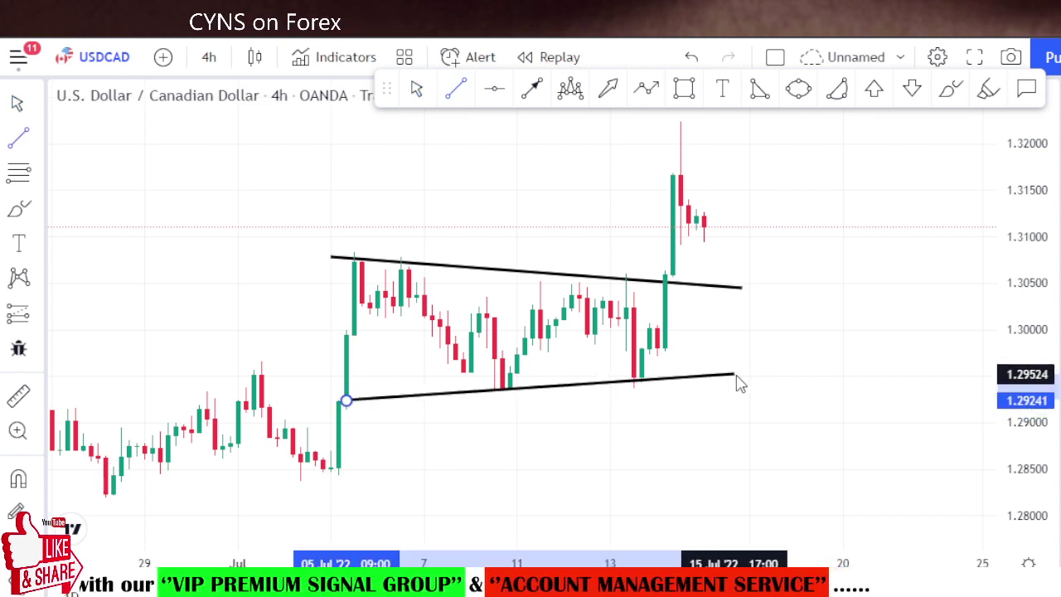
{"action": "left_click", "coordinate": [771, 389]}
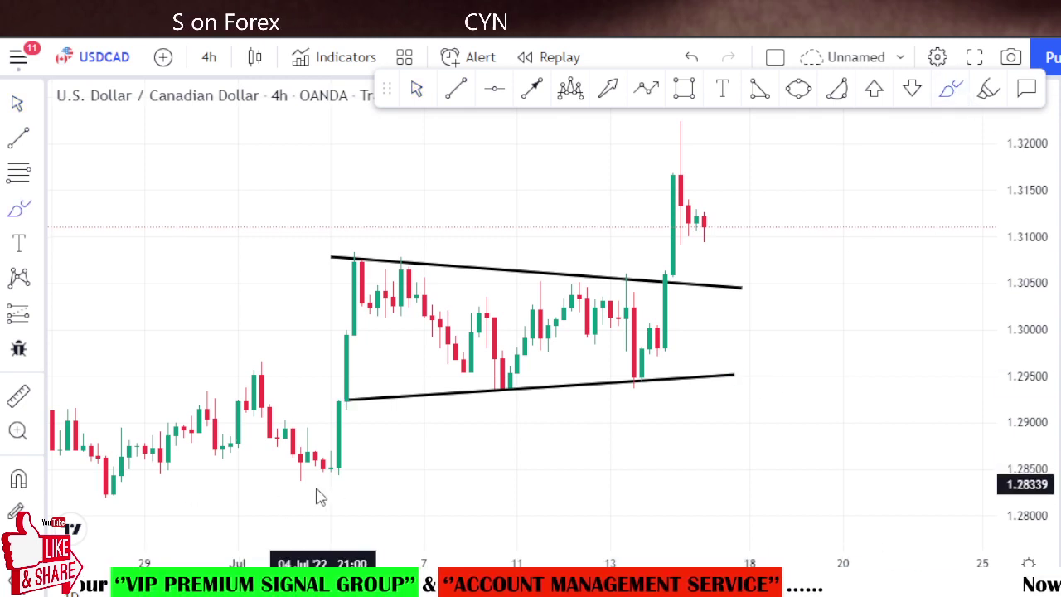
Step: Brush-sketch the price swings between the trend lines, up through the breakout candles into a projected zigzag
{"action": "mouse_move", "coordinate": [311, 487]}
{"action": "left_mouse_down"}
{"action": "mouse_move", "coordinate": [382, 288]}
{"action": "mouse_move", "coordinate": [499, 388]}
{"action": "mouse_move", "coordinate": [571, 287]}
{"action": "mouse_move", "coordinate": [621, 378]}
{"action": "left_mouse_up"}
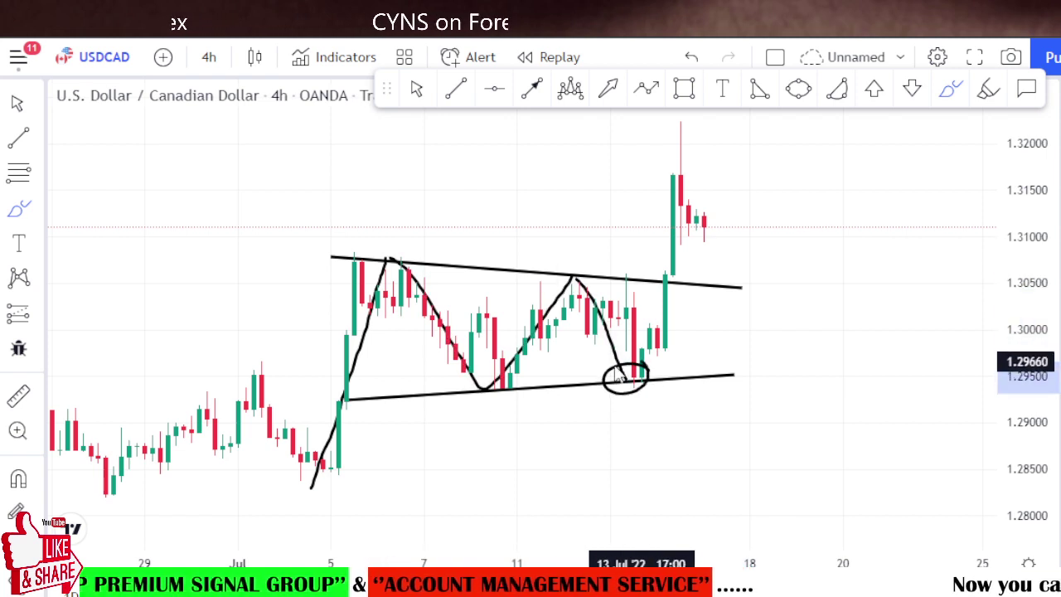
{"action": "left_click_drag", "start_coordinate": [622, 379], "coordinate": [698, 150]}
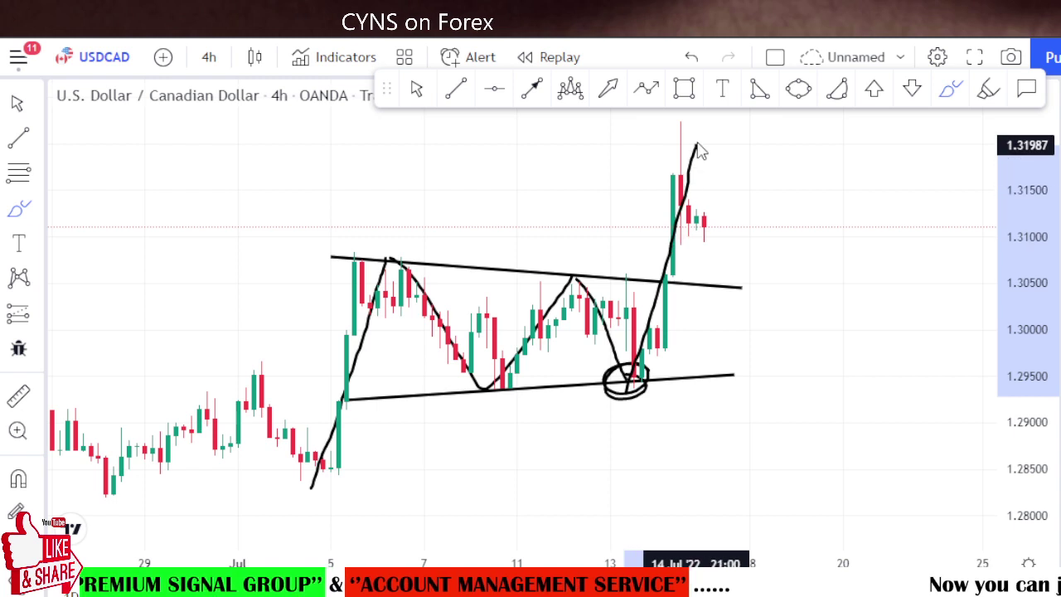
{"action": "mouse_move", "coordinate": [308, 490]}
{"action": "left_mouse_down"}
{"action": "mouse_move", "coordinate": [392, 263]}
{"action": "mouse_move", "coordinate": [696, 162]}
{"action": "mouse_move", "coordinate": [707, 136]}
{"action": "mouse_move", "coordinate": [751, 259]}
{"action": "left_mouse_up"}
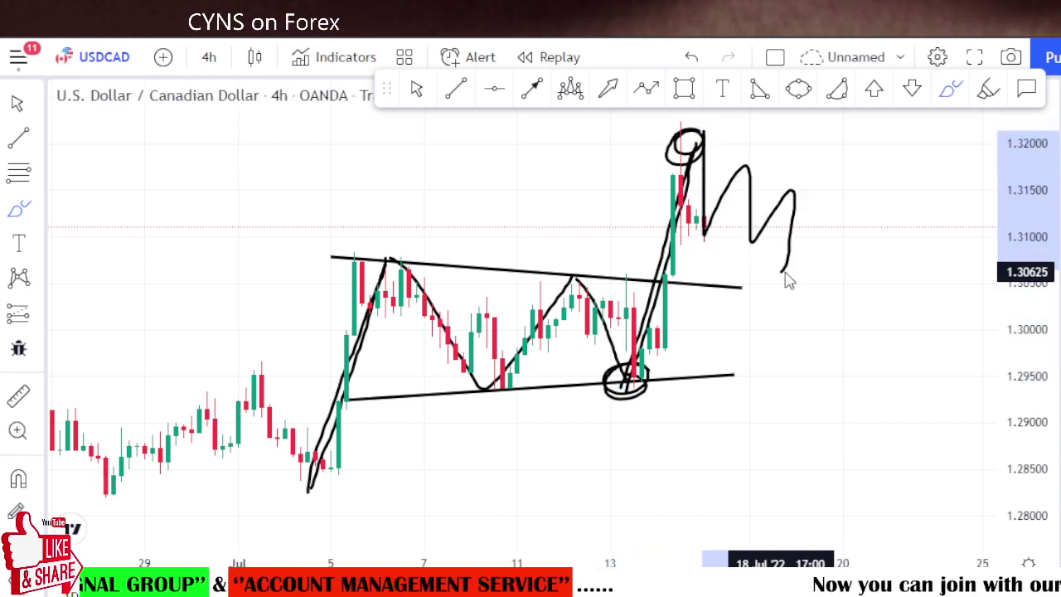
{"action": "left_click_drag", "start_coordinate": [751, 259], "coordinate": [781, 280]}
Step: Sketch a flag projection and a drop toward 1.290, then undo to wipe all drawings
{"action": "left_click_drag", "start_coordinate": [688, 136], "coordinate": [836, 207]}
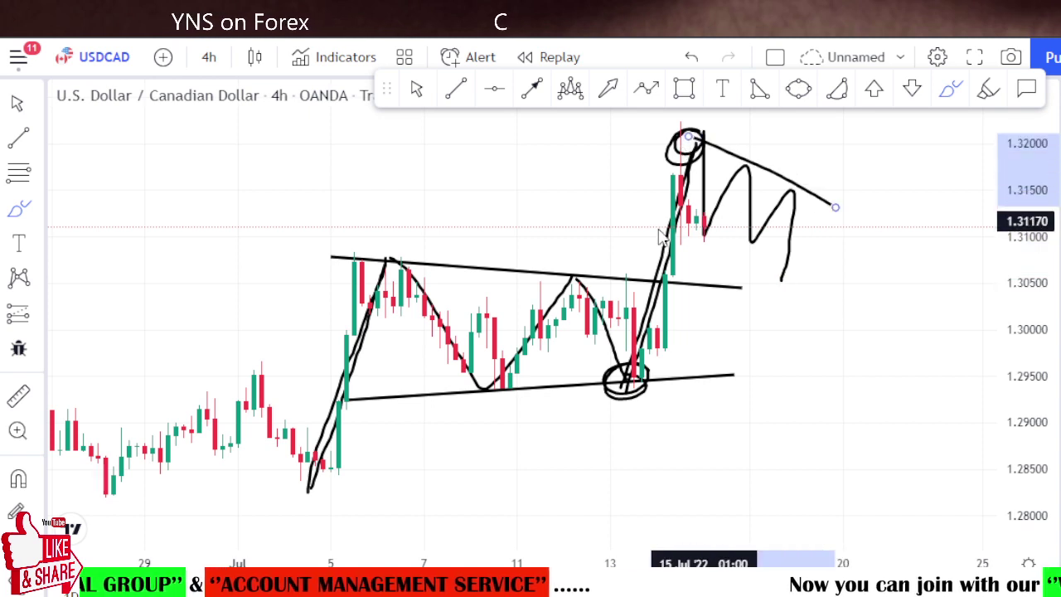
{"action": "mouse_move", "coordinate": [648, 228]}
{"action": "left_mouse_down"}
{"action": "mouse_move", "coordinate": [766, 280]}
{"action": "mouse_move", "coordinate": [869, 116]}
{"action": "mouse_move", "coordinate": [843, 139]}
{"action": "mouse_move", "coordinate": [875, 158]}
{"action": "left_mouse_up"}
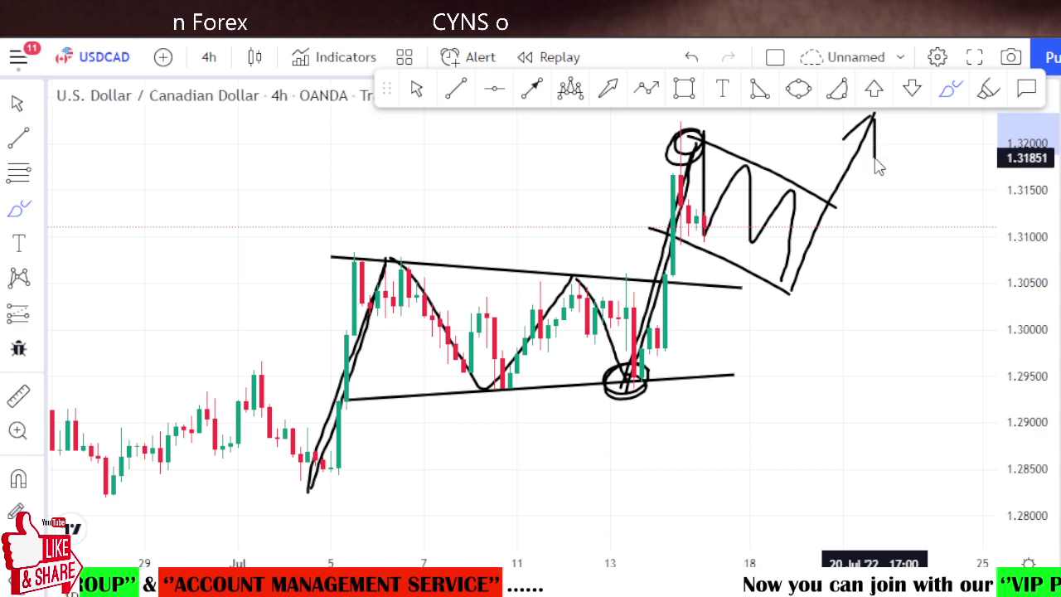
{"action": "mouse_move", "coordinate": [704, 235]}
{"action": "left_mouse_down"}
{"action": "mouse_move", "coordinate": [804, 430]}
{"action": "mouse_move", "coordinate": [836, 423]}
{"action": "left_mouse_up"}
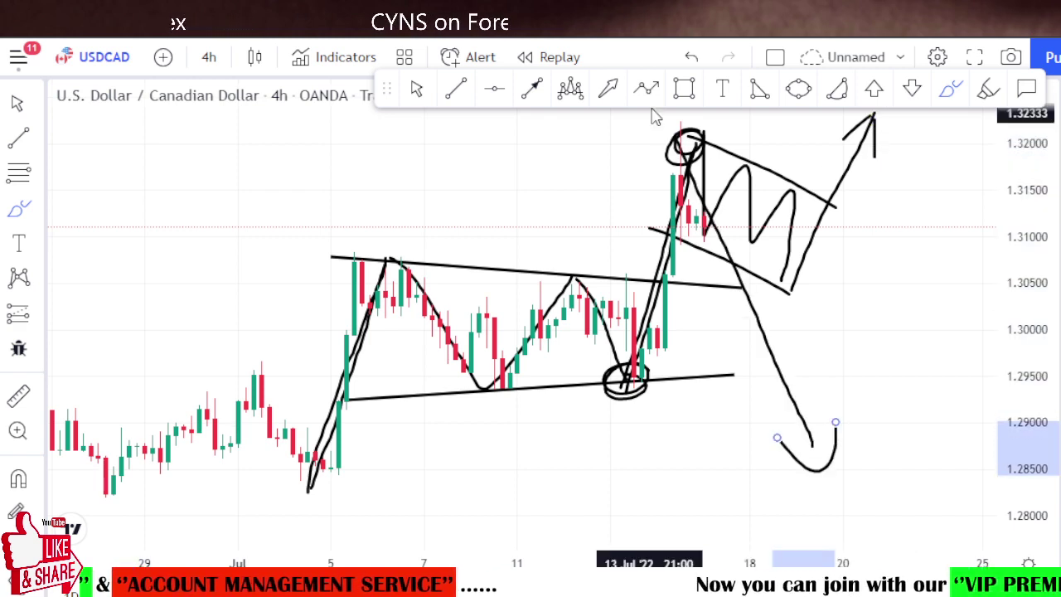
{"action": "left_click", "coordinate": [692, 63]}
{"action": "left_click", "coordinate": [692, 62]}
{"action": "left_click", "coordinate": [692, 62]}
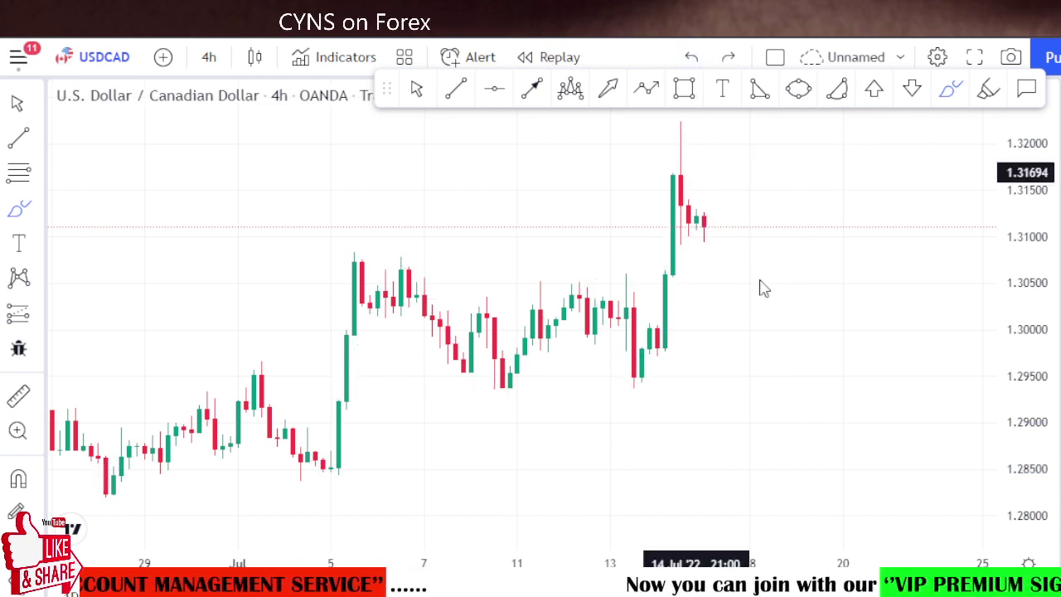
Step: Stretch the price scale, recentre the bars, and brush-trace the swings from the early-July high to the spike near 1.320
{"action": "mouse_move", "coordinate": [1041, 511]}
{"action": "left_mouse_down"}
{"action": "mouse_move", "coordinate": [1041, 419]}
{"action": "mouse_move", "coordinate": [1042, 439]}
{"action": "left_mouse_up"}
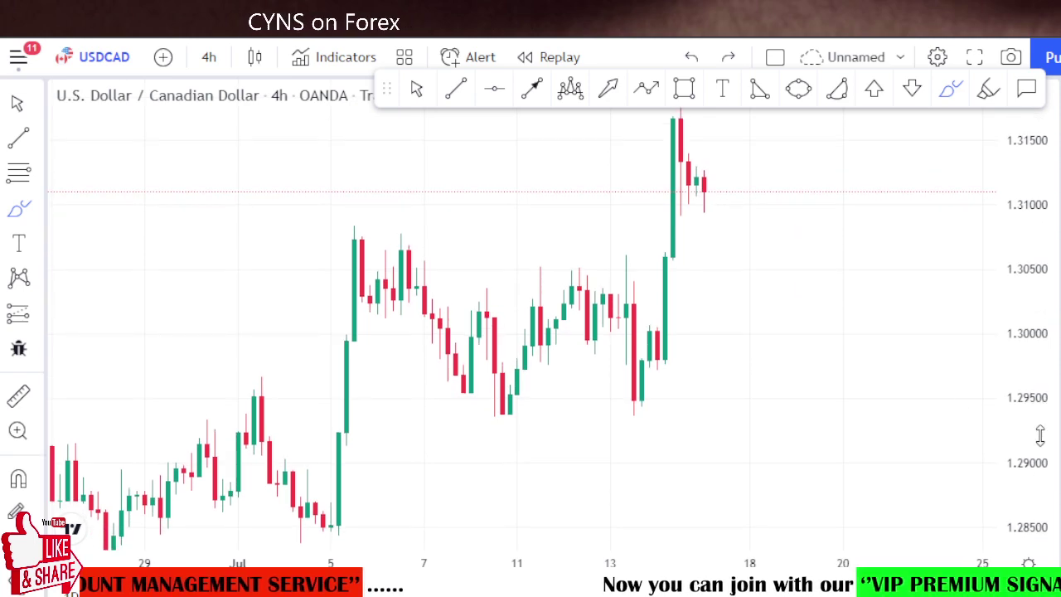
{"action": "left_click", "coordinate": [417, 90]}
{"action": "left_click_drag", "start_coordinate": [542, 161], "coordinate": [486, 191]}
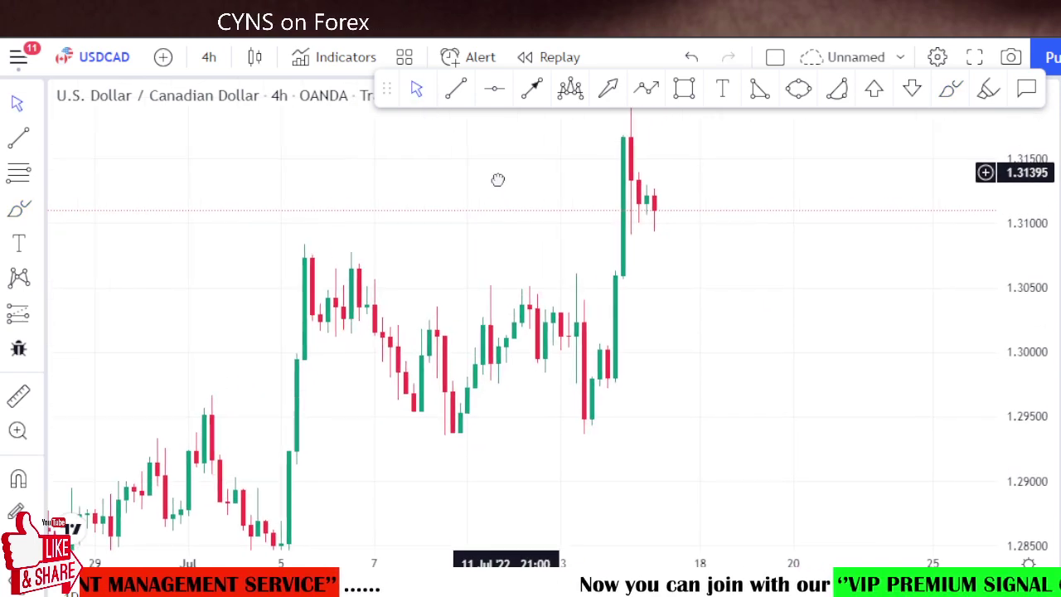
{"action": "left_click", "coordinate": [552, 505]}
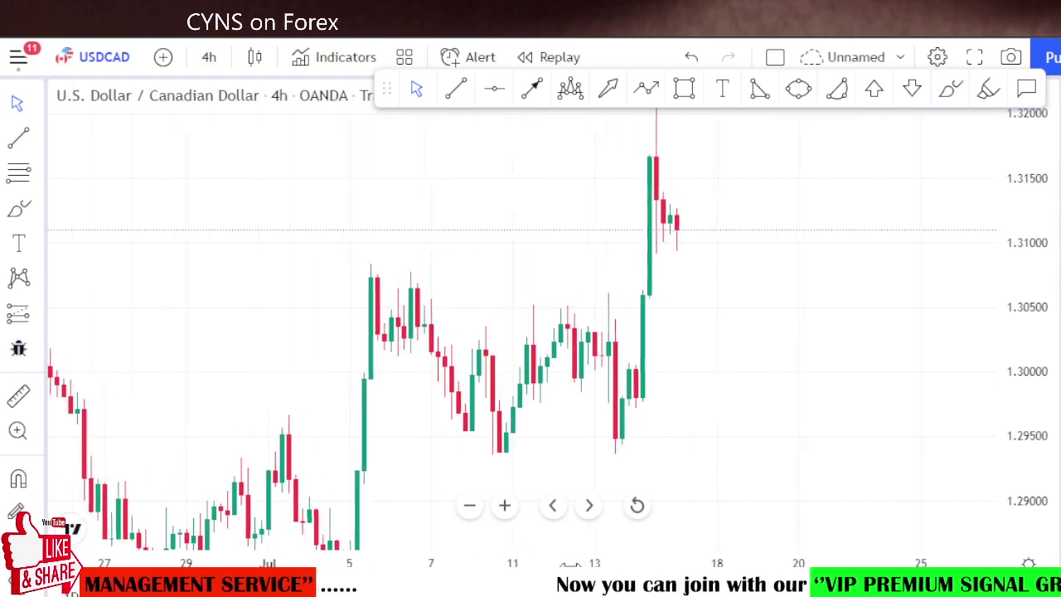
{"action": "left_click_drag", "start_coordinate": [792, 329], "coordinate": [691, 318]}
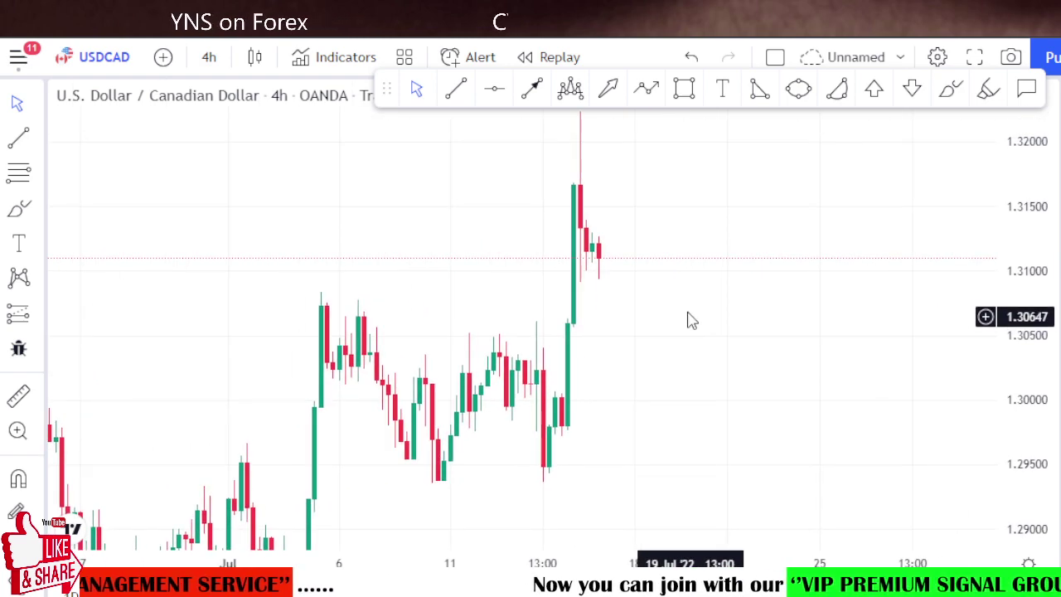
{"action": "left_click", "coordinate": [951, 93]}
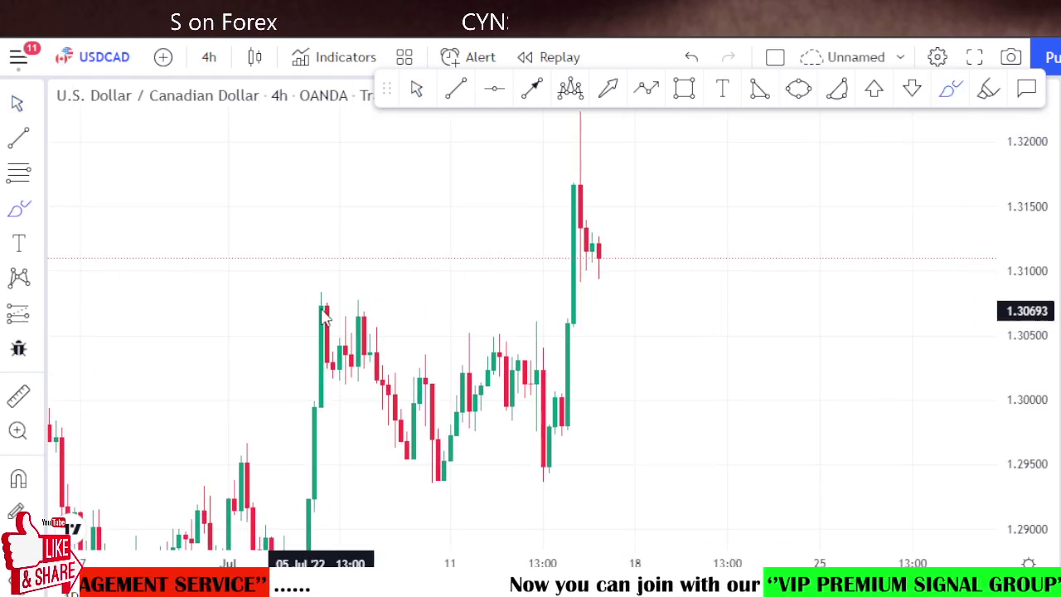
{"action": "mouse_move", "coordinate": [328, 296]}
{"action": "left_mouse_down"}
{"action": "mouse_move", "coordinate": [520, 451]}
{"action": "mouse_move", "coordinate": [591, 141]}
{"action": "left_mouse_up"}
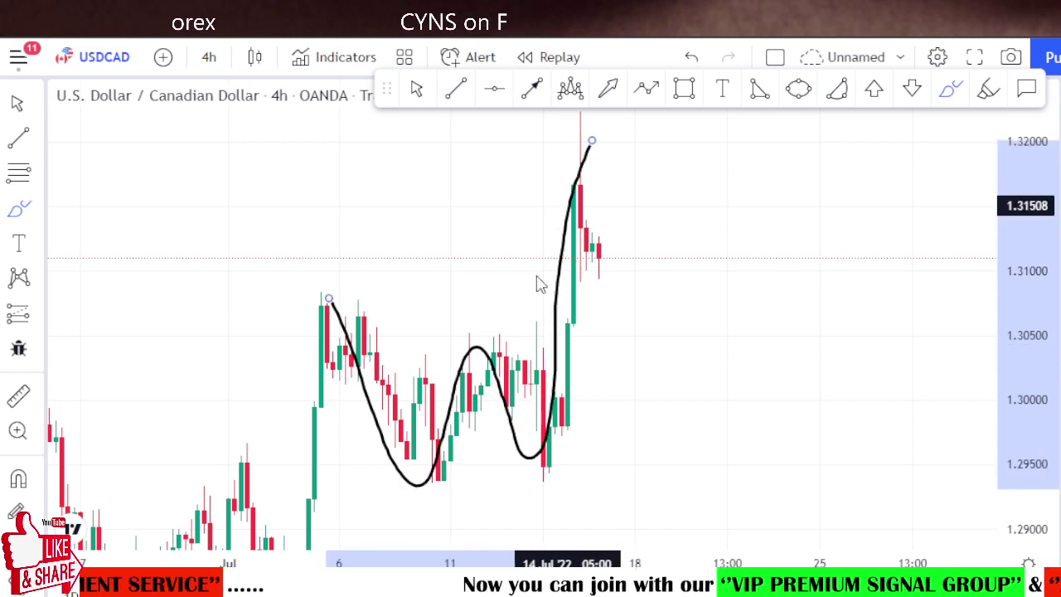
Step: Brush a level near 1.304, circle its touch, and sketch a drop into a retest with an upward arrow toward 1.320
{"action": "left_click_drag", "start_coordinate": [381, 359], "coordinate": [745, 350]}
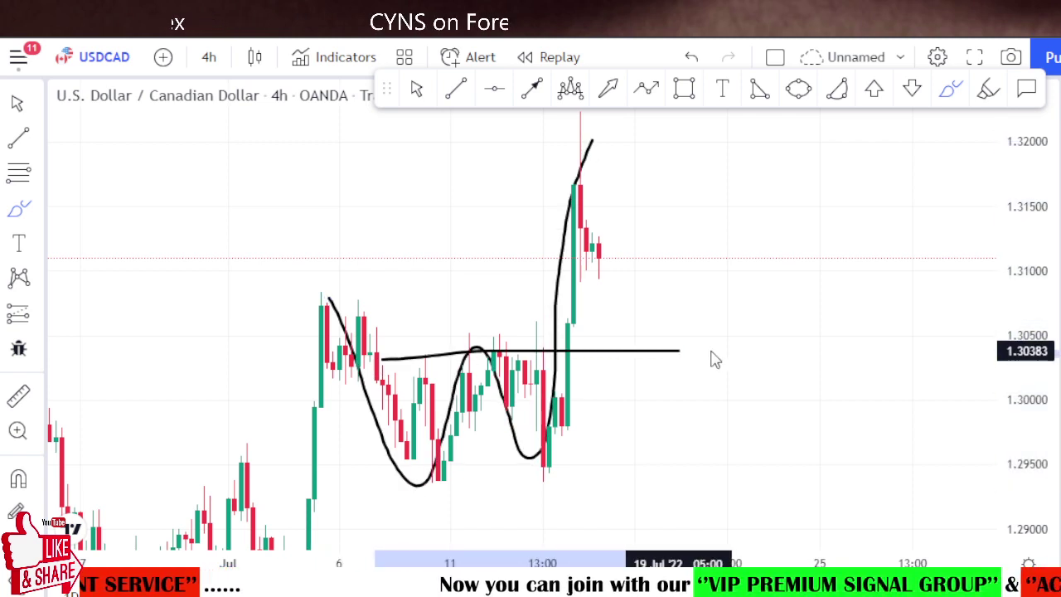
{"action": "left_click_drag", "start_coordinate": [497, 341], "coordinate": [508, 352]}
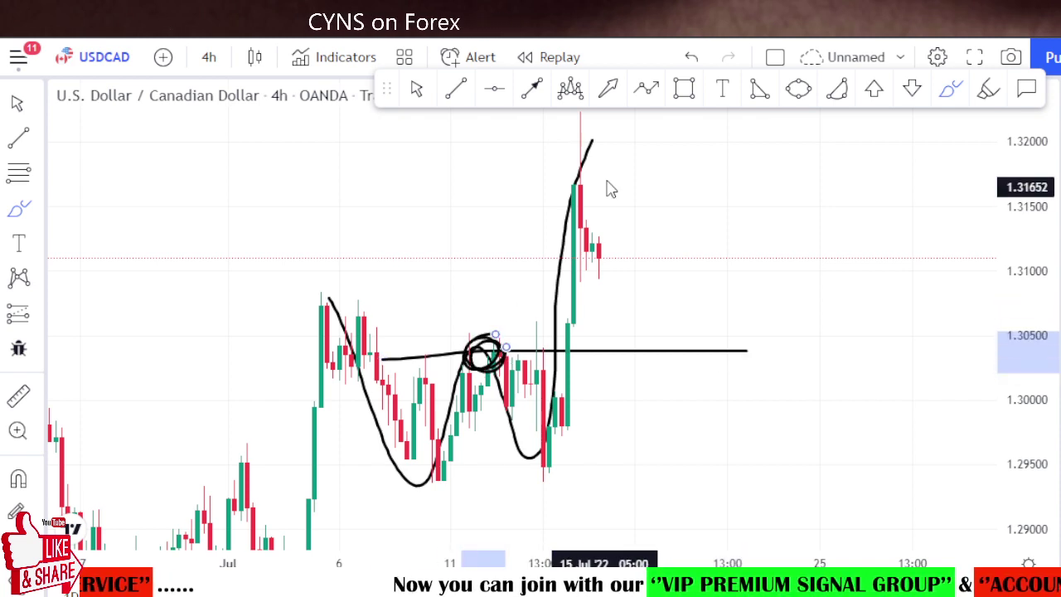
{"action": "mouse_move", "coordinate": [574, 159]}
{"action": "left_mouse_down"}
{"action": "mouse_move", "coordinate": [600, 120]}
{"action": "mouse_move", "coordinate": [678, 365]}
{"action": "left_mouse_up"}
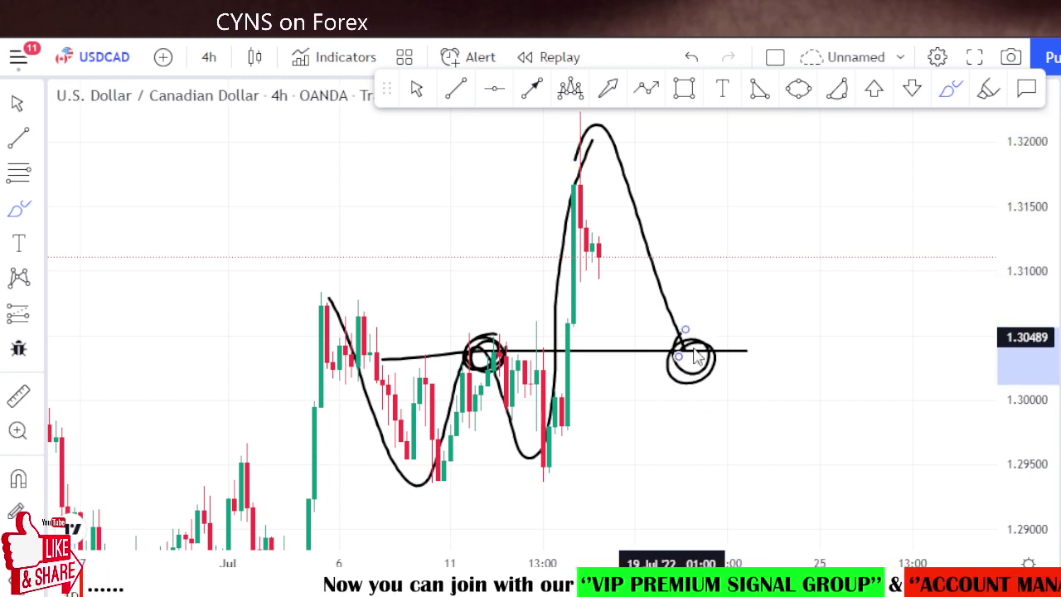
{"action": "mouse_move", "coordinate": [684, 364]}
{"action": "left_mouse_down"}
{"action": "mouse_move", "coordinate": [790, 124]}
{"action": "mouse_move", "coordinate": [795, 165]}
{"action": "left_mouse_up"}
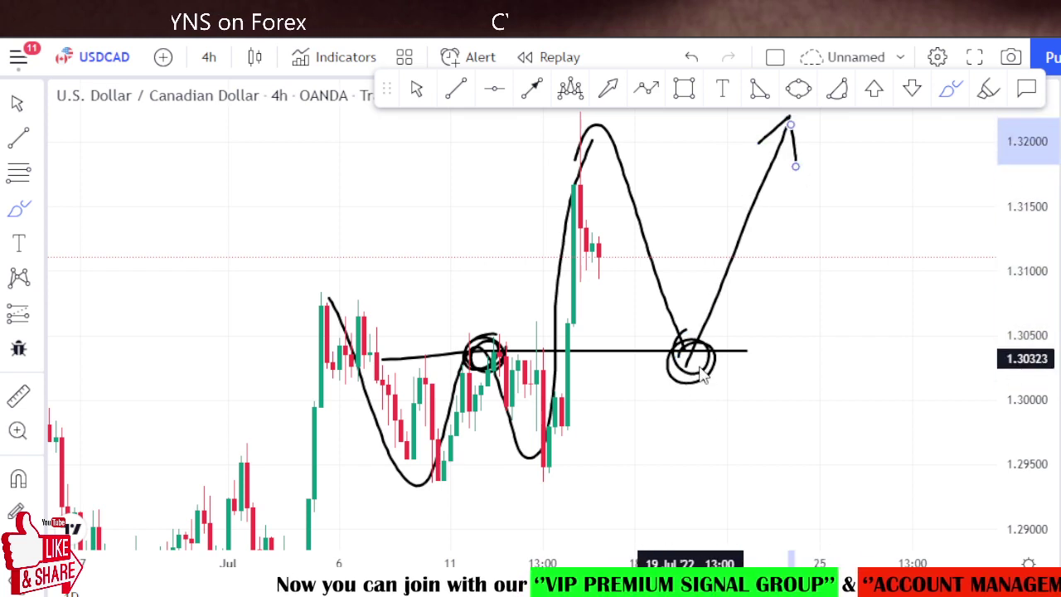
{"action": "left_click_drag", "start_coordinate": [701, 375], "coordinate": [798, 552]}
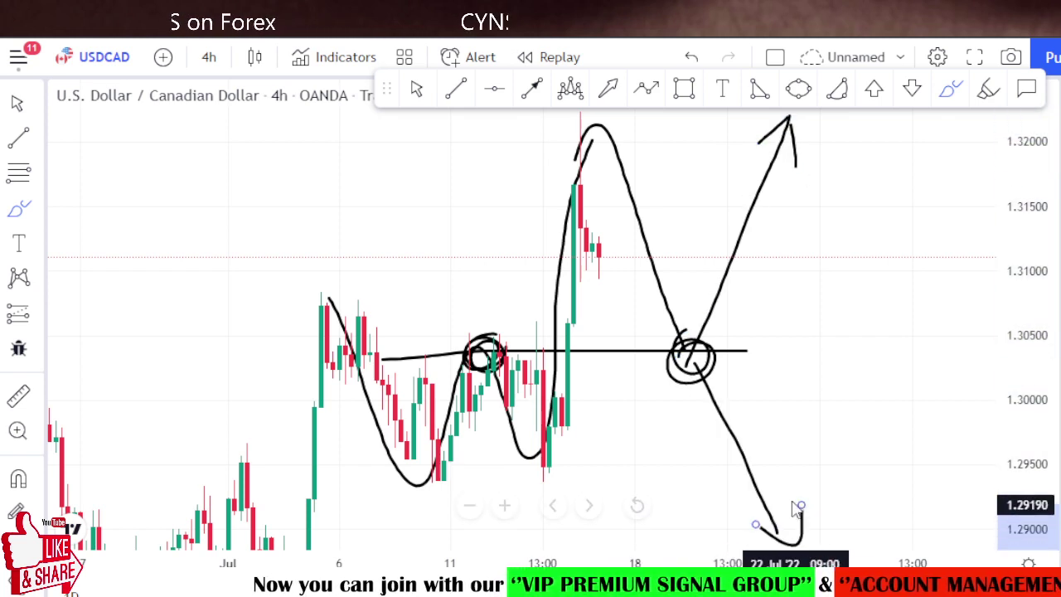
Step: Undo the brush sketches and draw a rectangle zone from about 1.30172 to 1.30376 across the July consolidation
{"action": "left_click", "coordinate": [694, 60]}
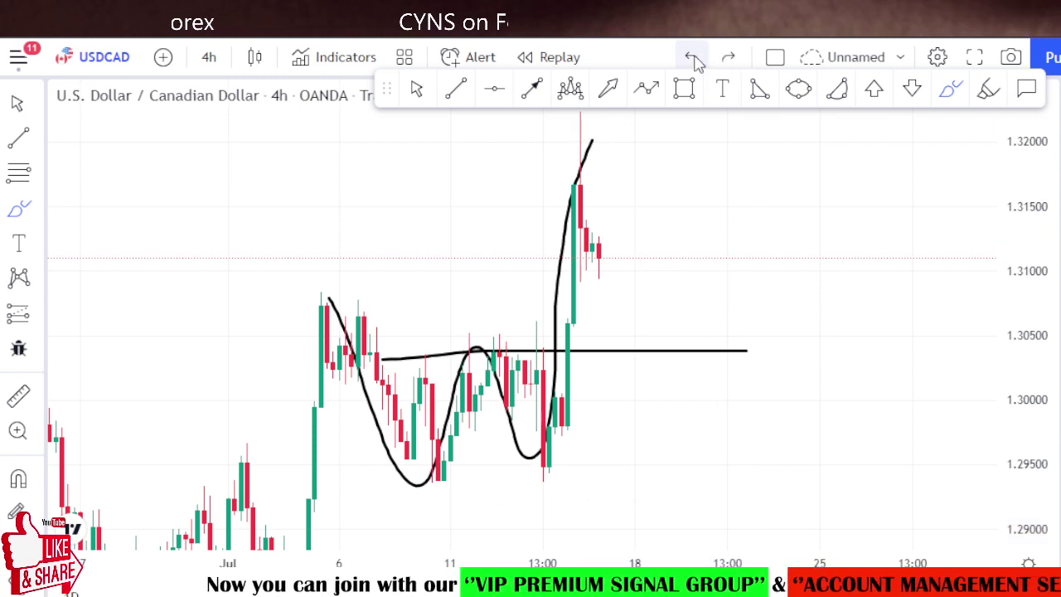
{"action": "left_click", "coordinate": [693, 60]}
{"action": "left_click", "coordinate": [685, 89]}
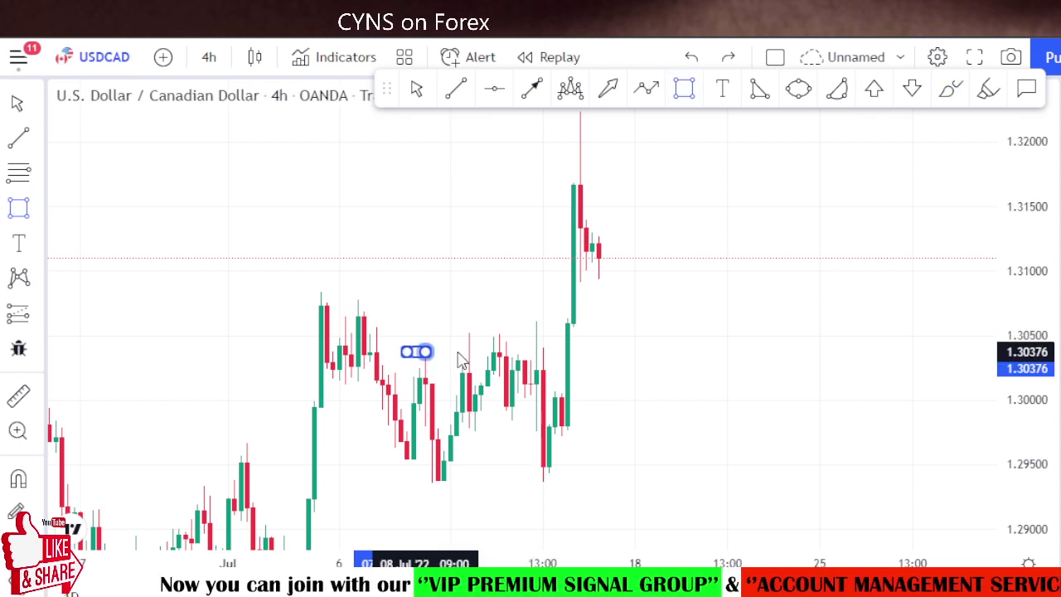
{"action": "left_click_drag", "start_coordinate": [462, 361], "coordinate": [864, 385]}
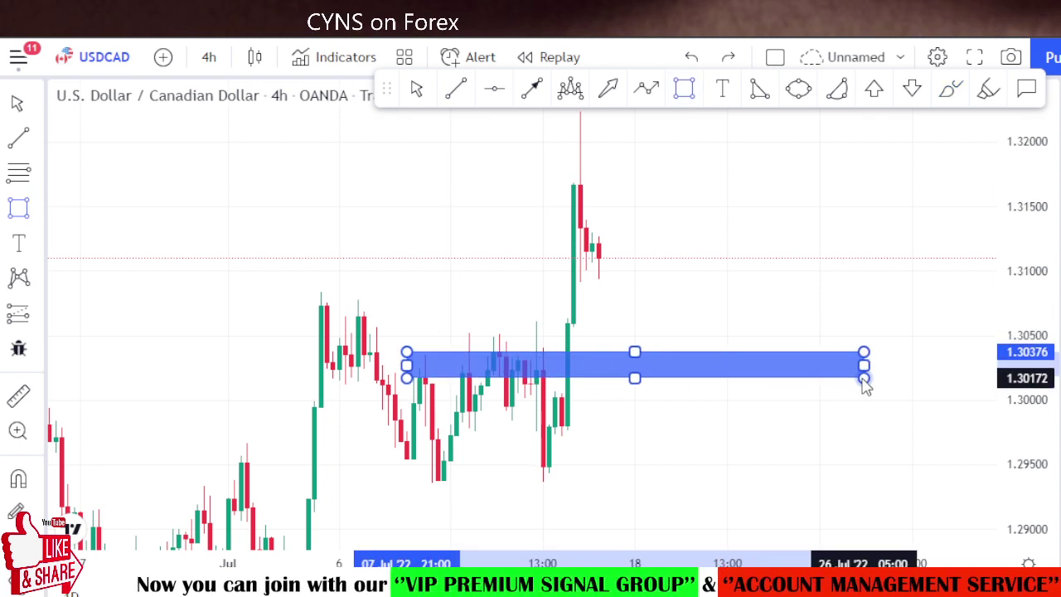
{"action": "left_click", "coordinate": [864, 379]}
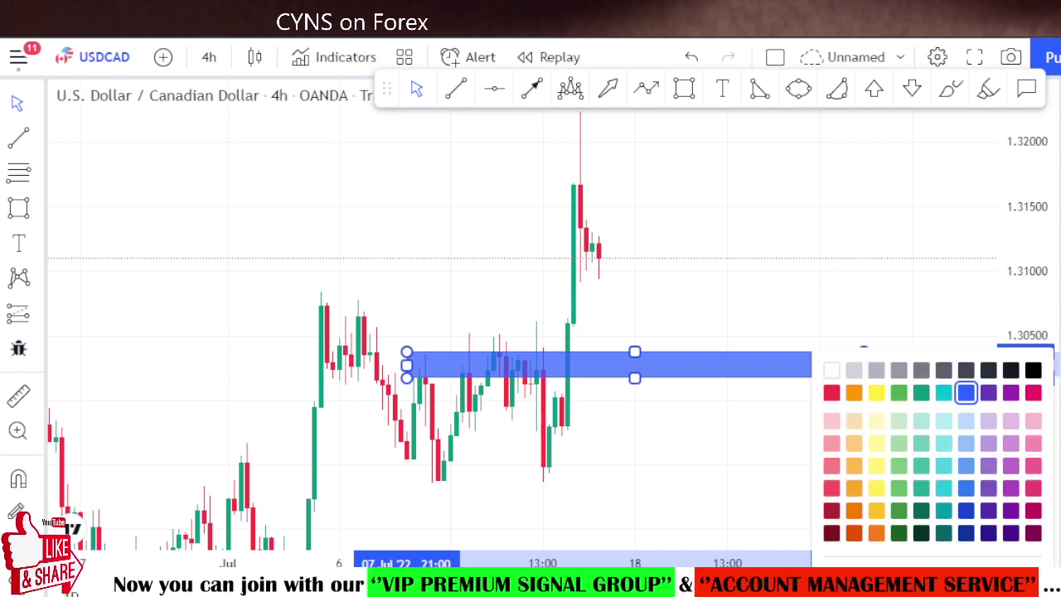
Step: Fill the zone rectangle with pink and pan the chart to frame it
{"action": "left_click", "coordinate": [1034, 444]}
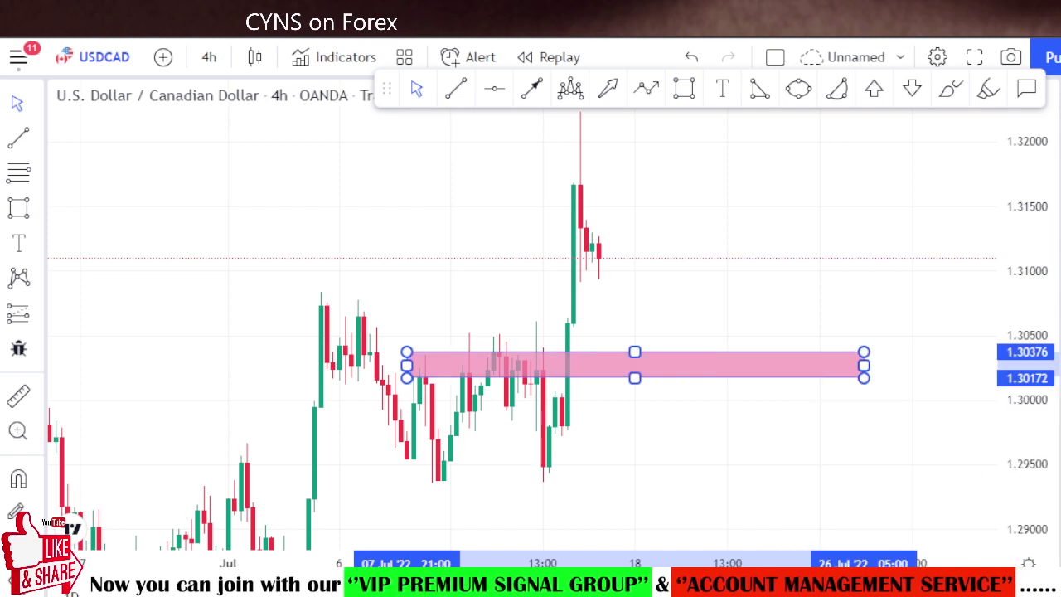
{"action": "left_click", "coordinate": [976, 557]}
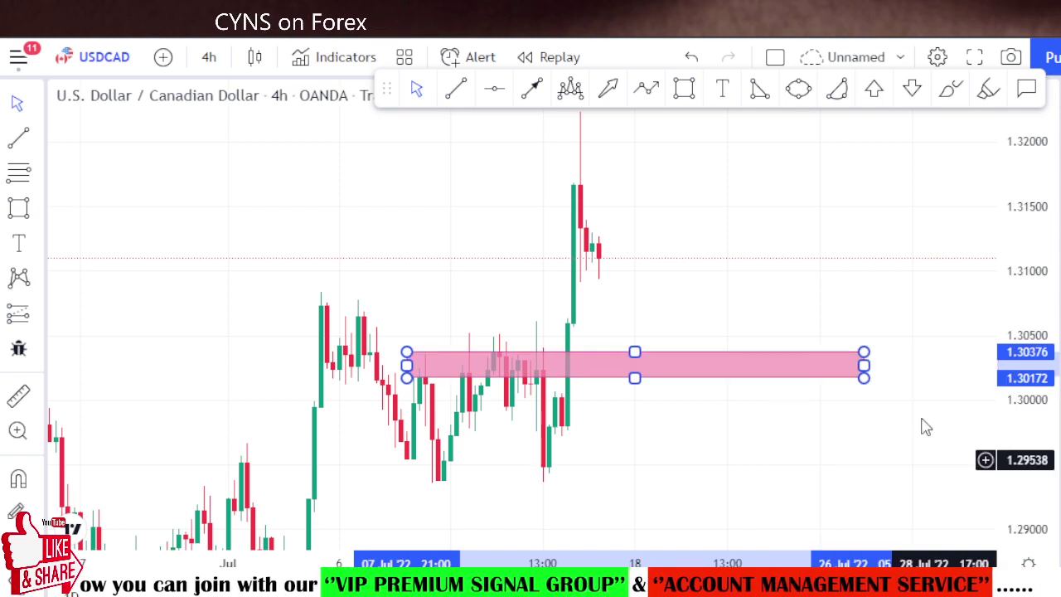
{"action": "left_click", "coordinate": [855, 194]}
{"action": "mouse_move", "coordinate": [855, 194]}
{"action": "left_mouse_down"}
{"action": "mouse_move", "coordinate": [752, 204]}
{"action": "mouse_move", "coordinate": [718, 244]}
{"action": "left_mouse_up"}
Step: Draw a black trend line from the latest candle down into the pink zone
{"action": "scroll", "coordinate": [577, 565], "scroll_direction": "up", "scroll_amount": 1}
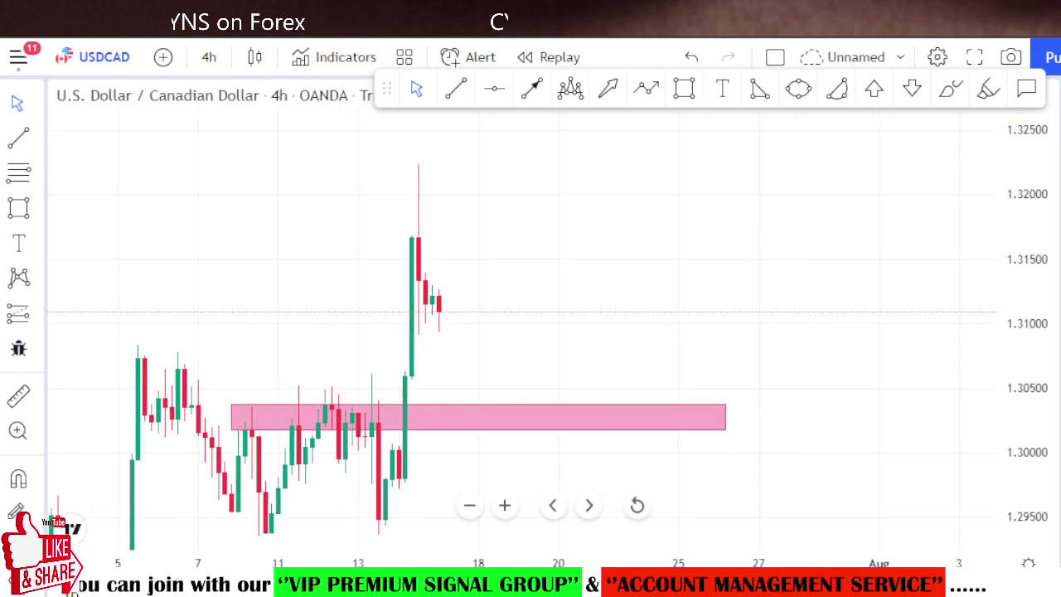
{"action": "scroll", "coordinate": [578, 566], "scroll_direction": "up", "scroll_amount": 1}
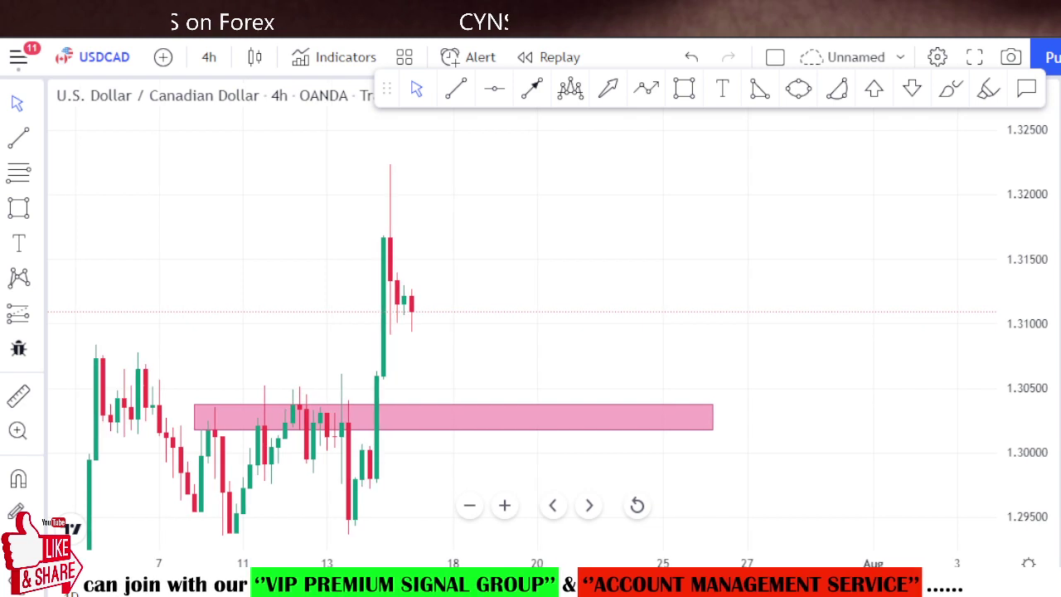
{"action": "left_click", "coordinate": [529, 91]}
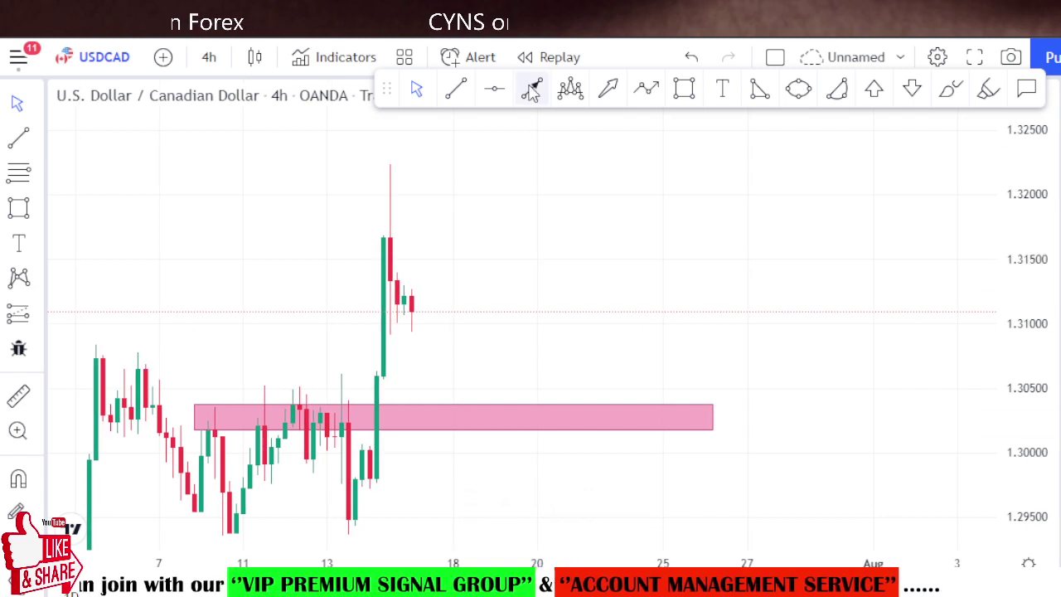
{"action": "left_click_drag", "start_coordinate": [426, 307], "coordinate": [468, 402]}
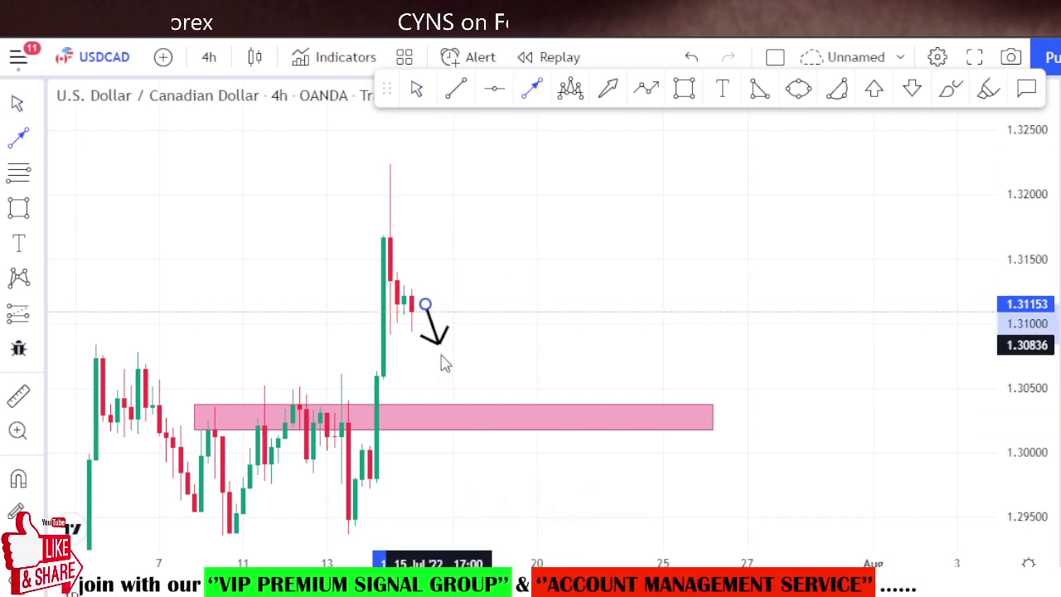
{"action": "left_click", "coordinate": [468, 405]}
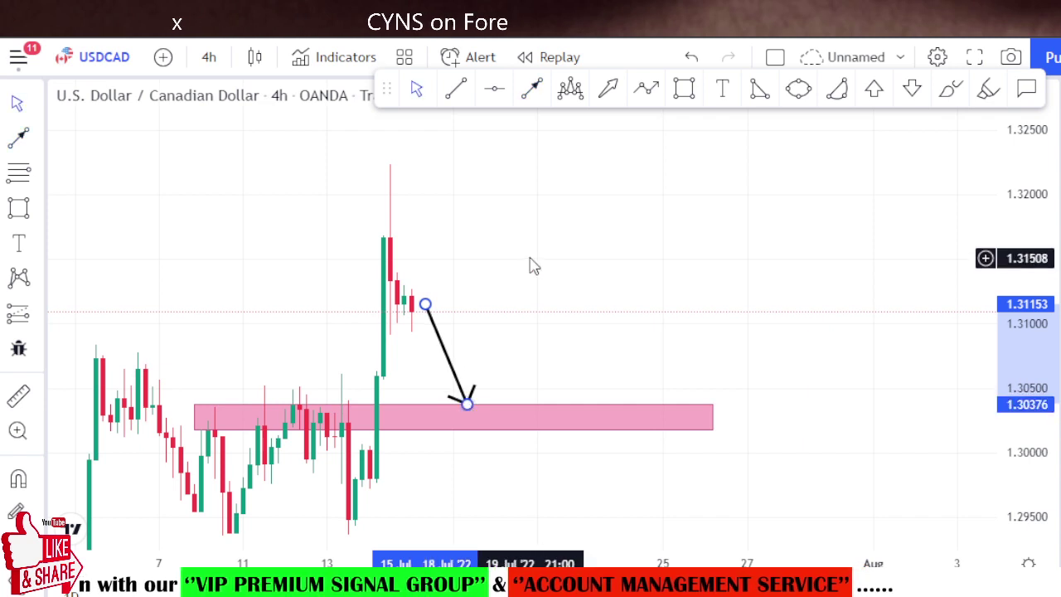
Step: Circle the retest point on the pink zone with an orange ellipse
{"action": "left_click", "coordinate": [798, 91]}
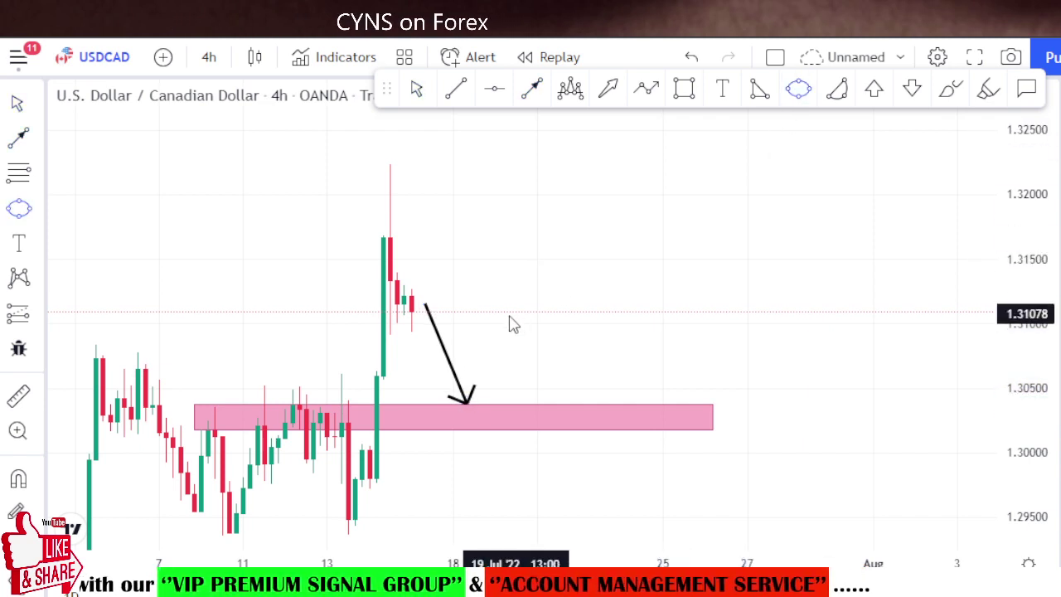
{"action": "left_click", "coordinate": [454, 371]}
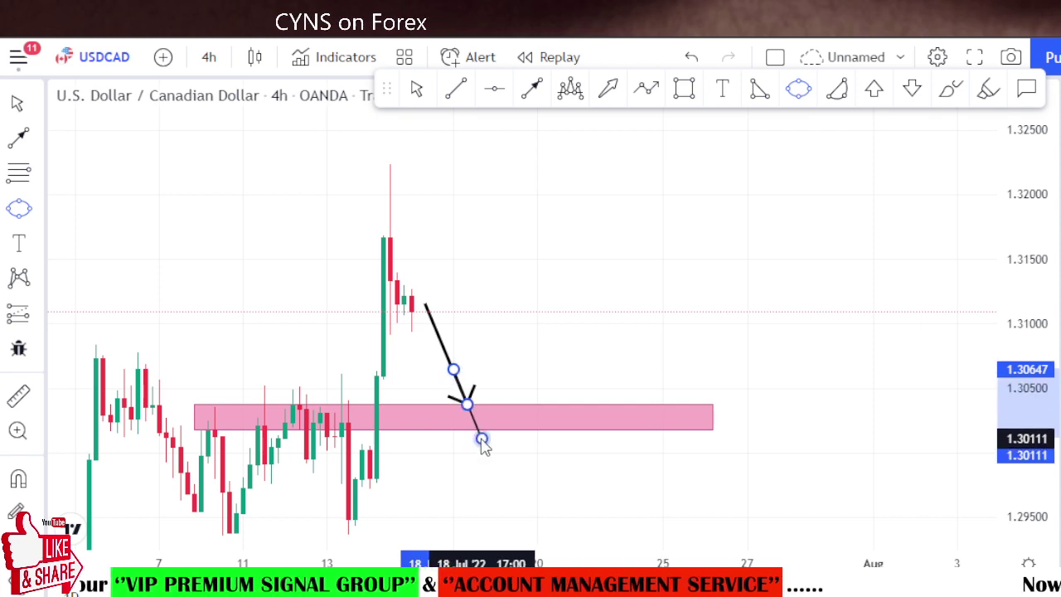
{"action": "left_click", "coordinate": [482, 438]}
{"action": "left_click", "coordinate": [442, 440]}
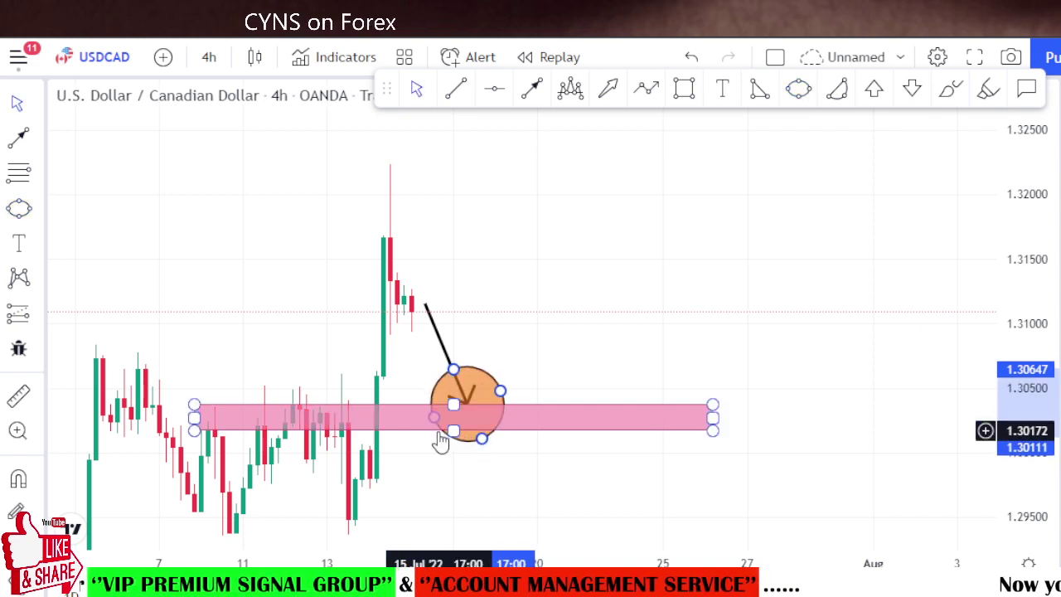
{"action": "left_click_drag", "start_coordinate": [538, 253], "coordinate": [598, 255]}
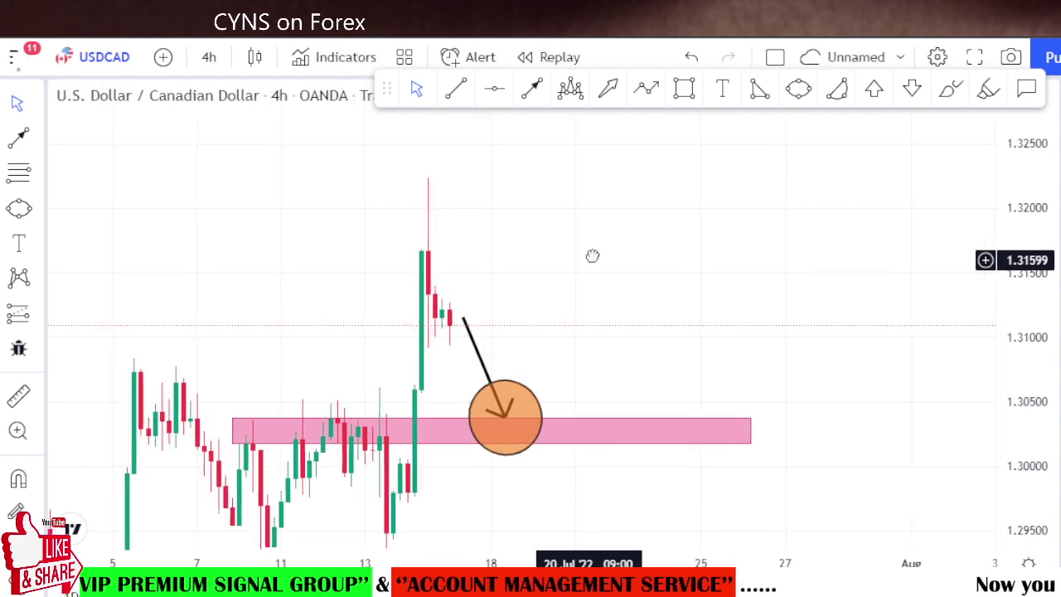
Step: Add a callout reading 'waiting for buy setup' anchored at the circled retest, positioned below the pink zone
{"action": "left_click", "coordinate": [1027, 89]}
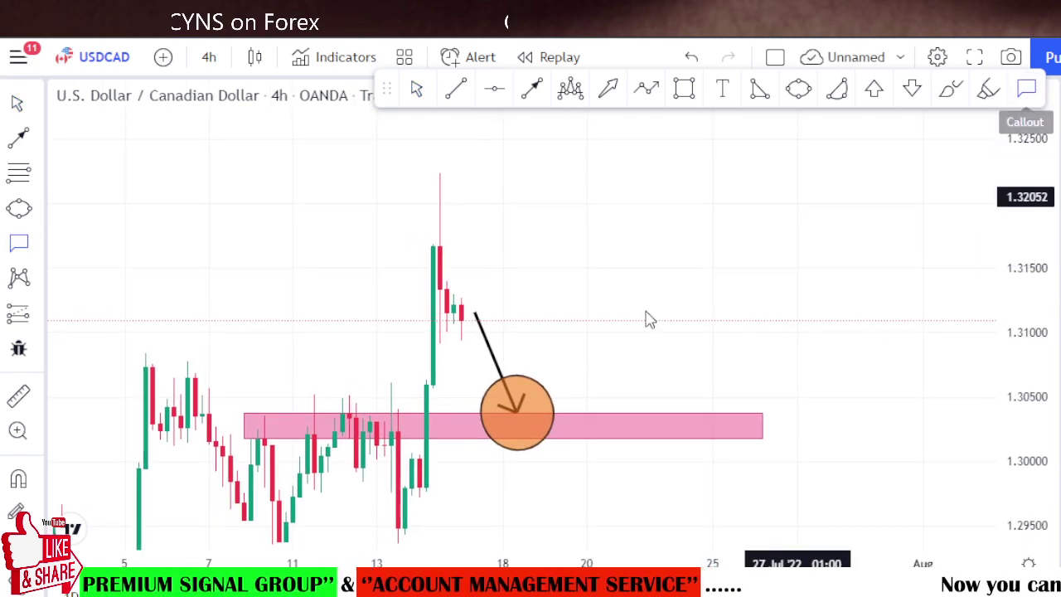
{"action": "left_click", "coordinate": [515, 413]}
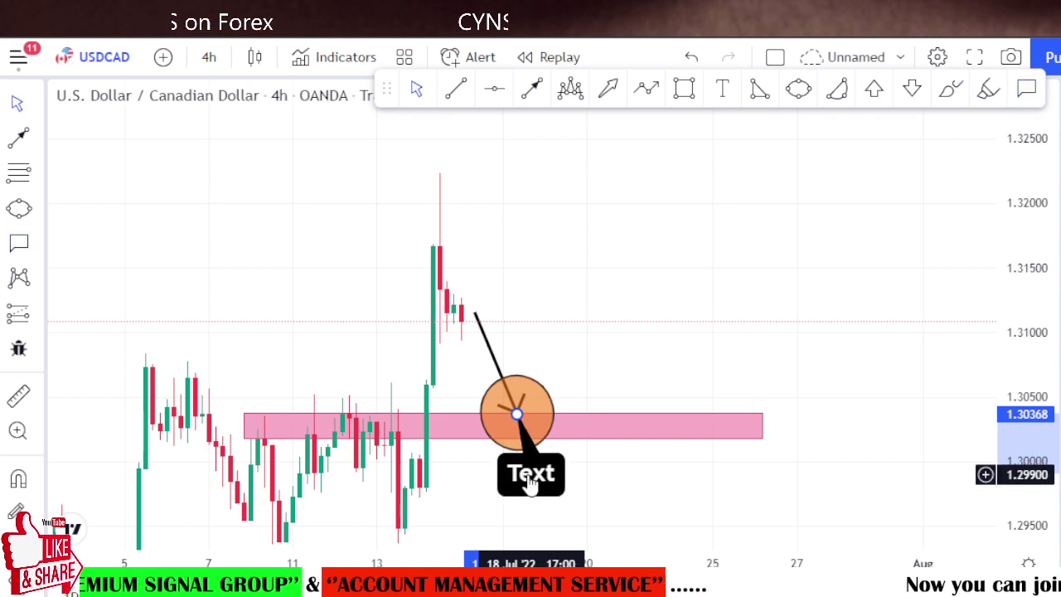
{"action": "left_click", "coordinate": [529, 481]}
{"action": "type", "text": "waiting for buy setup"}
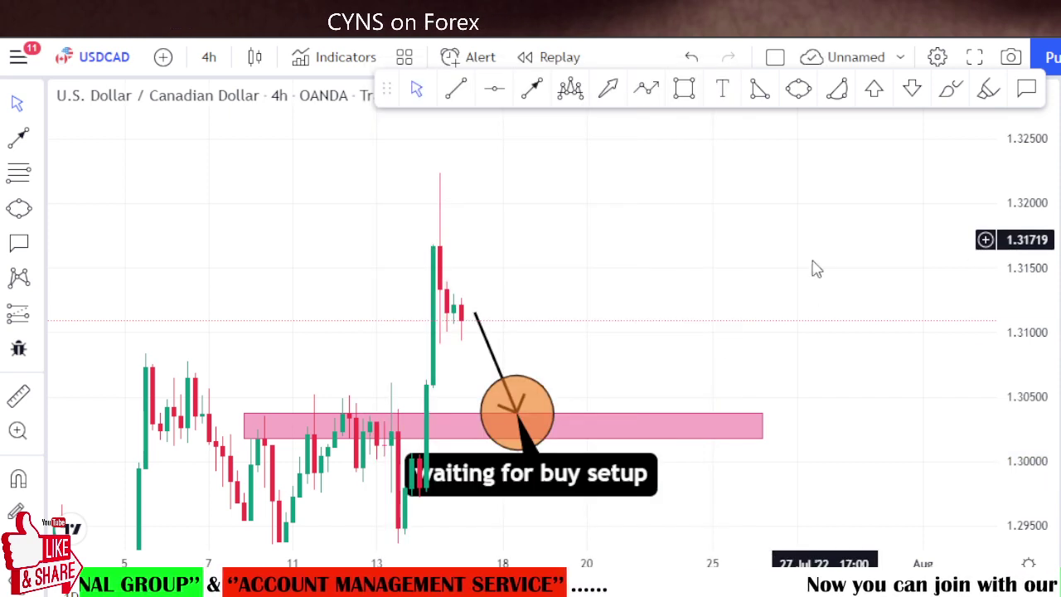
{"action": "left_click", "coordinate": [816, 282]}
{"action": "left_click_drag", "start_coordinate": [632, 474], "coordinate": [640, 487]}
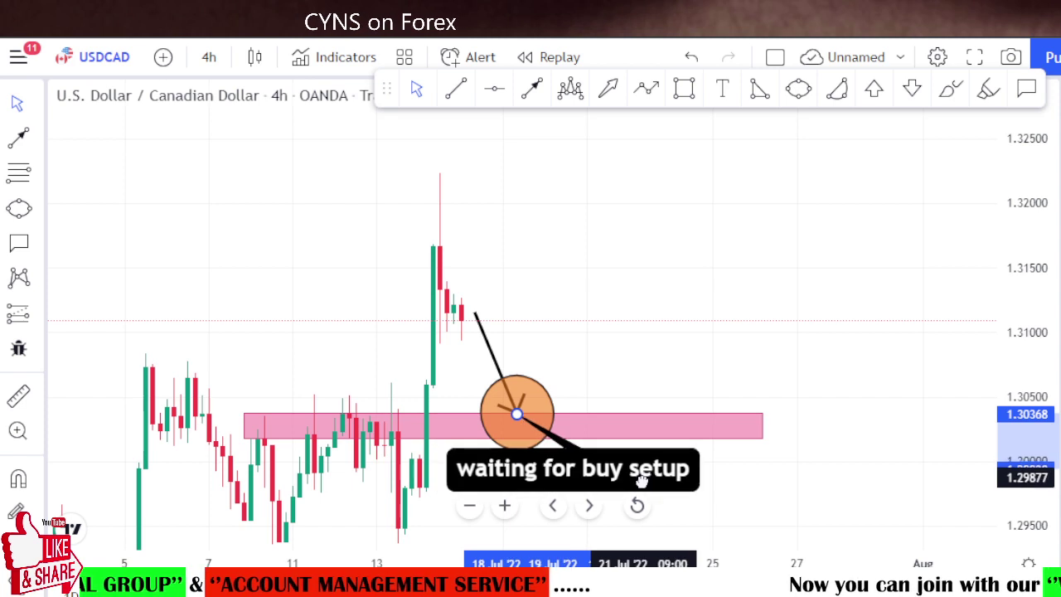
{"action": "left_click", "coordinate": [630, 247]}
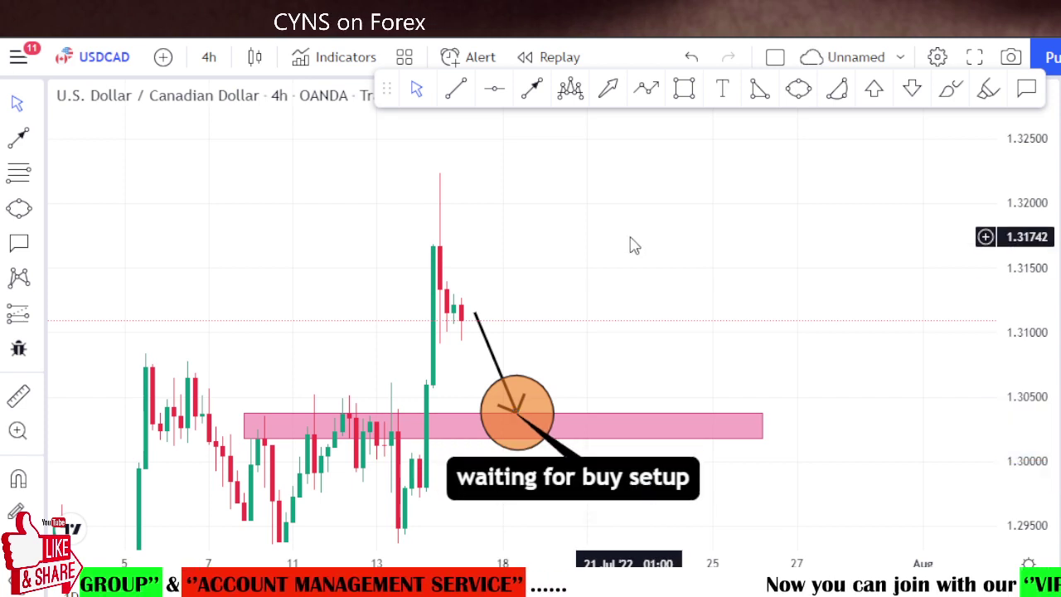
Step: Draw a large black arrow from the retest circle up to the upper right near 1.327
{"action": "left_click", "coordinate": [609, 91]}
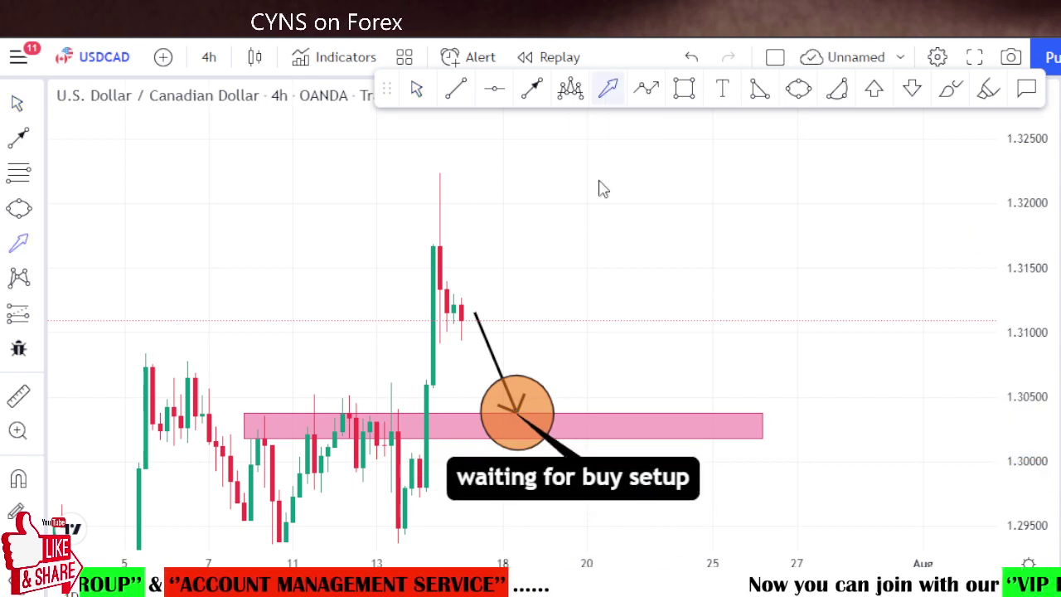
{"action": "left_click", "coordinate": [515, 412]}
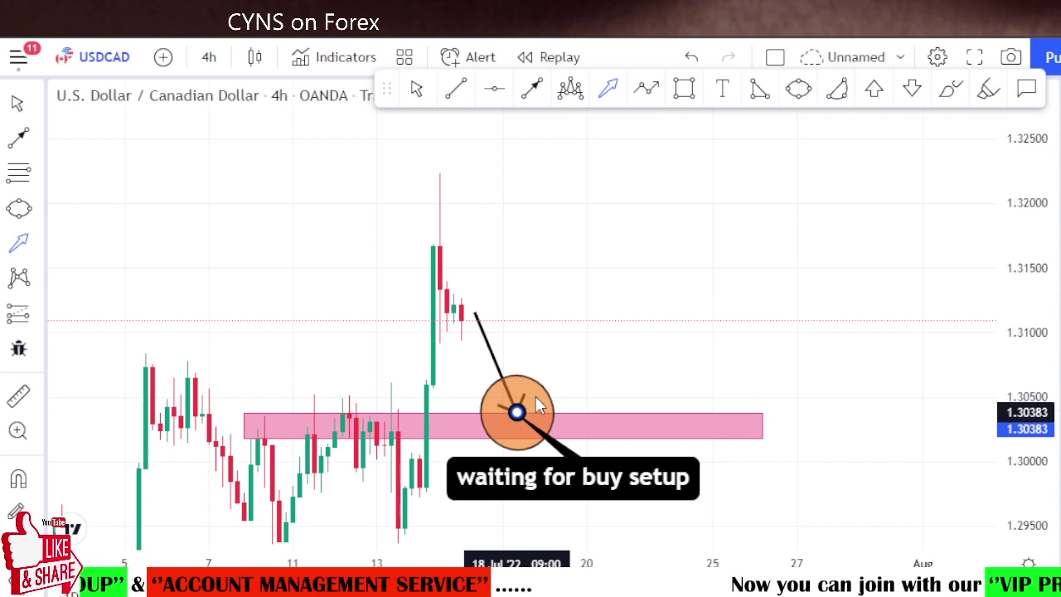
{"action": "left_click", "coordinate": [662, 123]}
{"action": "left_click", "coordinate": [756, 181]}
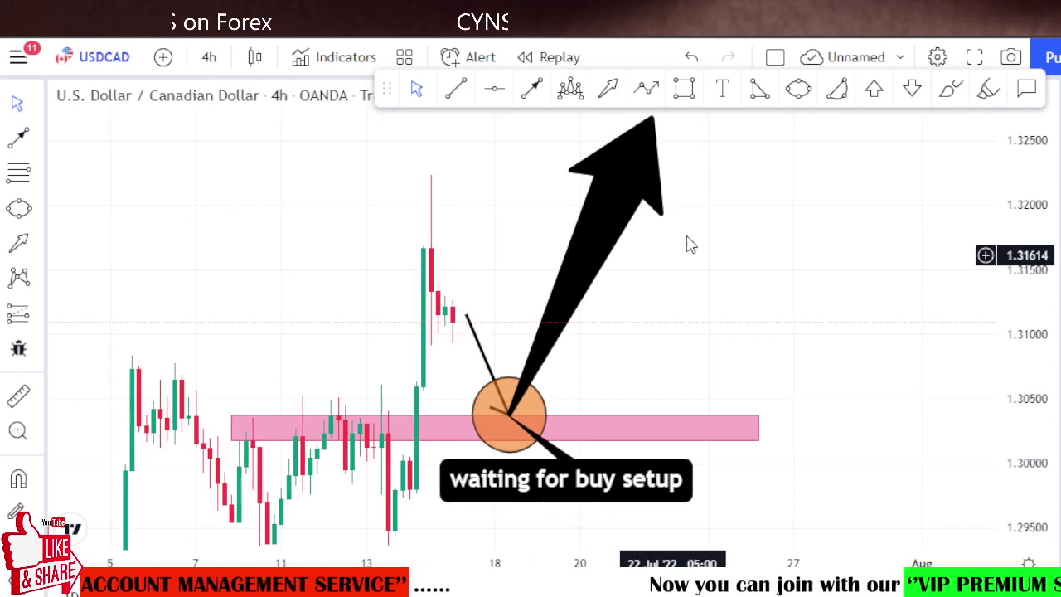
{"action": "left_click_drag", "start_coordinate": [739, 236], "coordinate": [746, 232]}
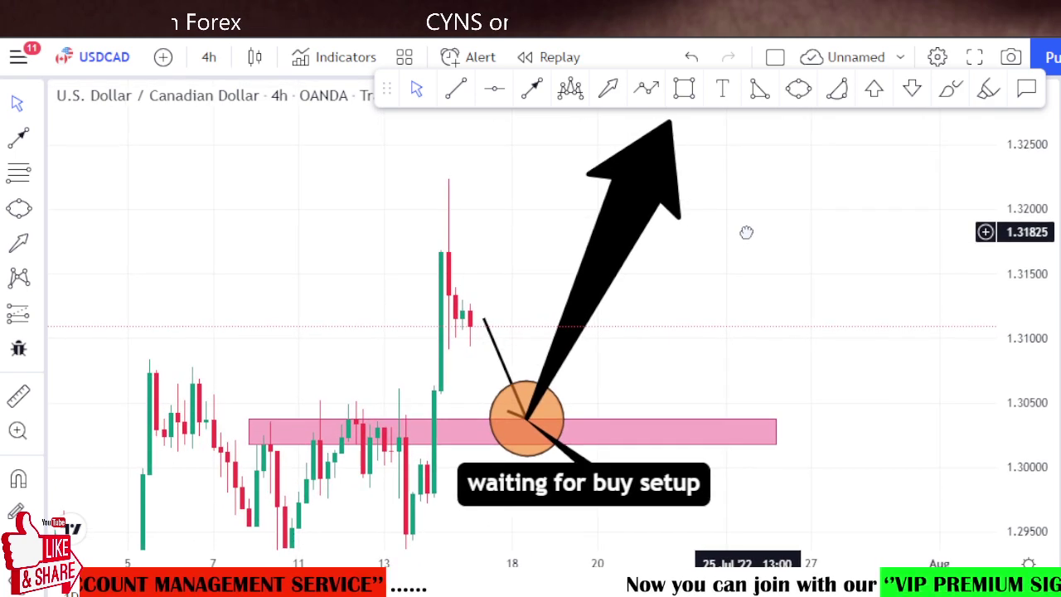